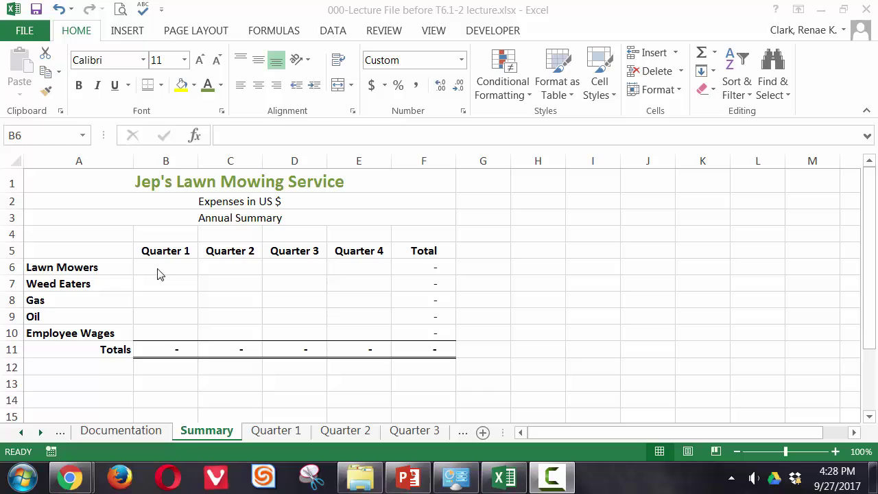
- Link Summary cell B6 to E6 on the Quarter 1 sheet, showing 15,000
click(162, 269)
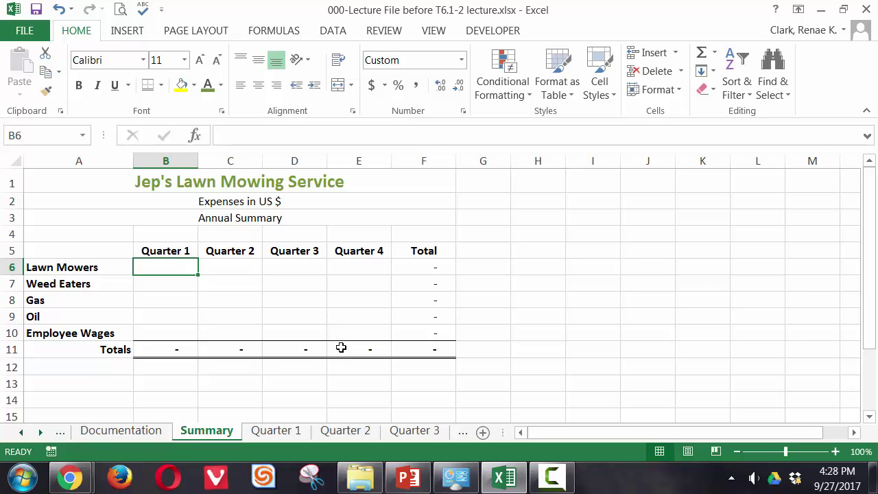
text(=)
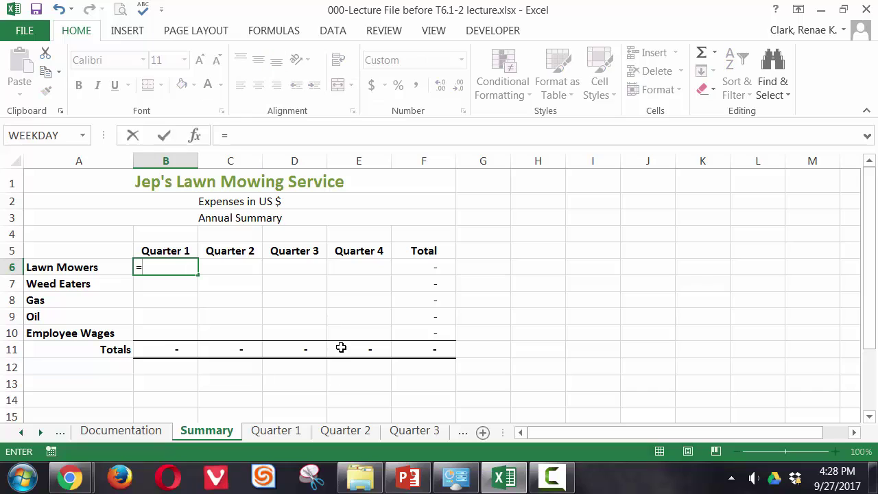
click(268, 436)
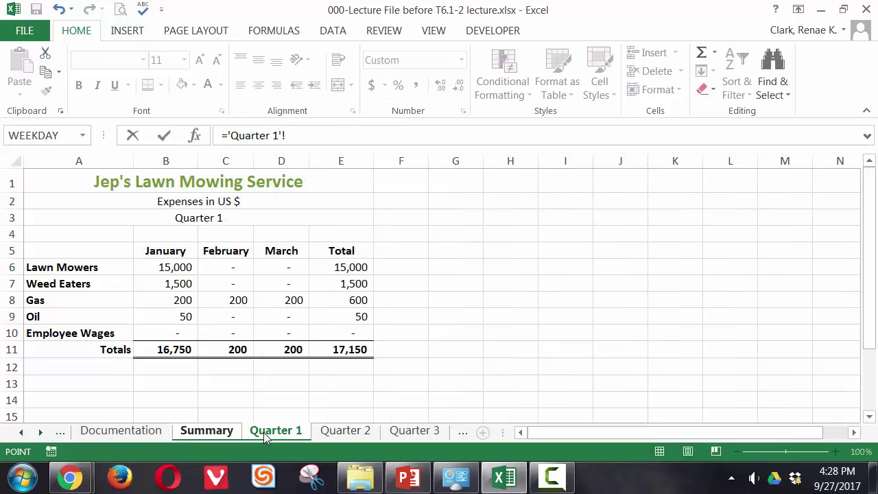
click(338, 268)
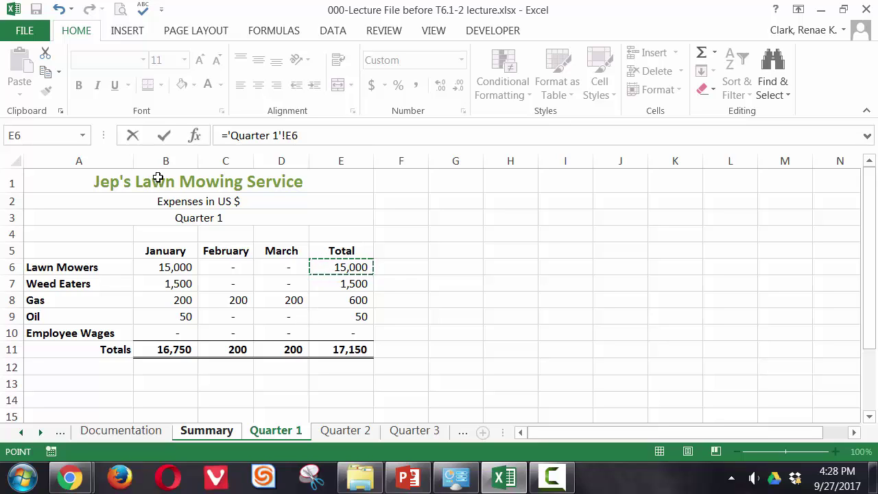
click(163, 136)
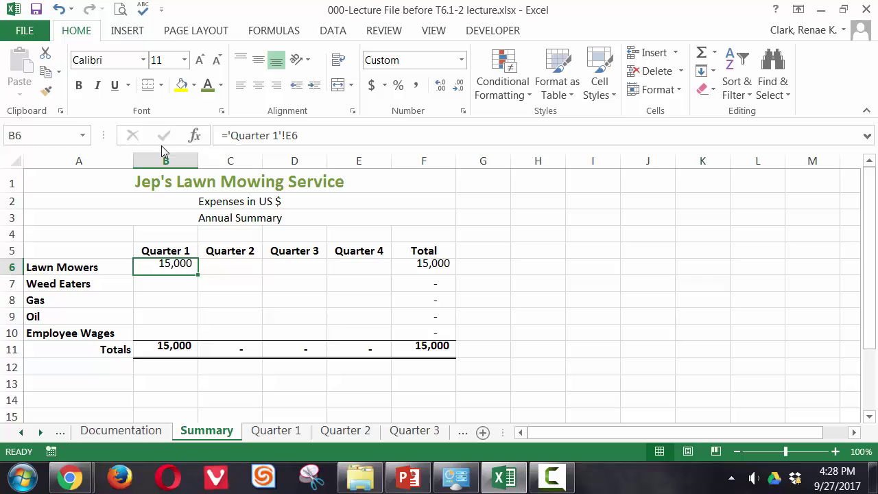
- Review B6's ='Quarter 1'!E6 formula in the formula bar
click(313, 135)
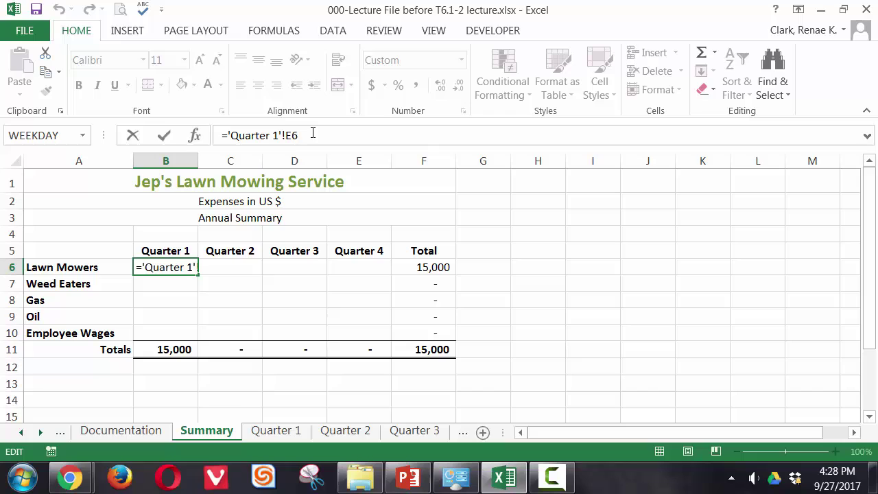
drag(312, 134, 194, 109)
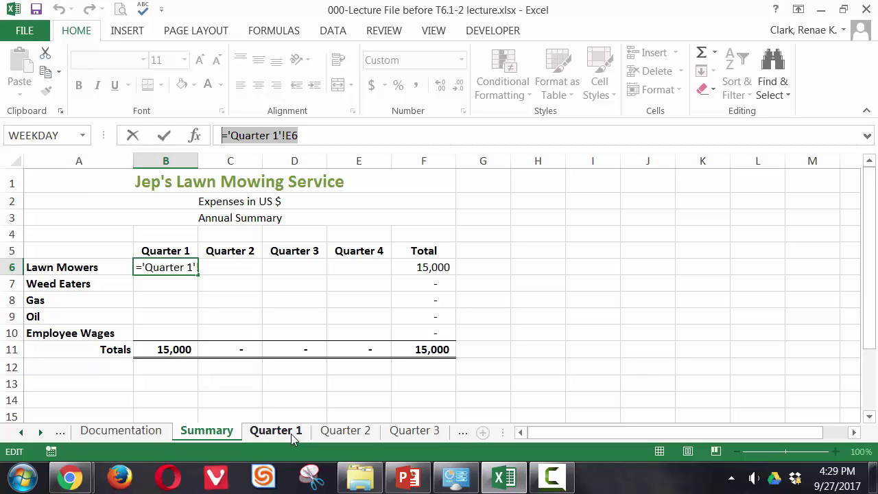
key(ctrl+Return)
- Link Summary cell C6 to E6 on the Quarter 2 sheet and check its formula
click(230, 264)
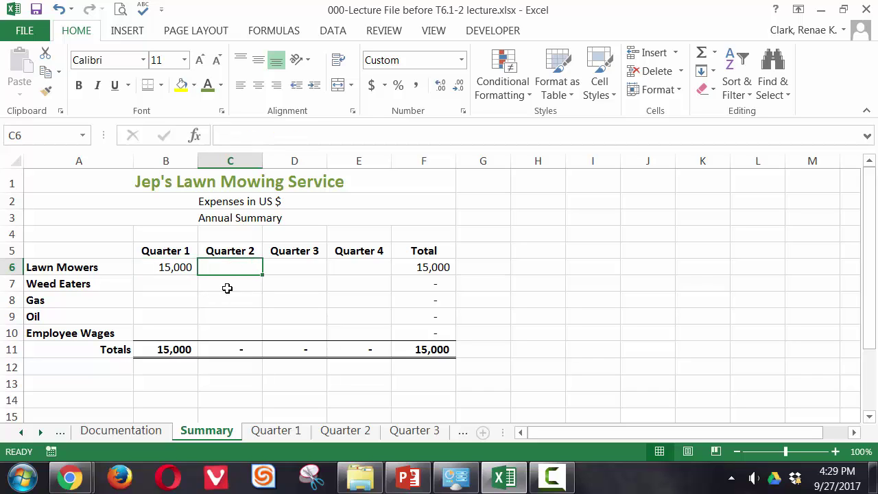
key(F2)
text(=)
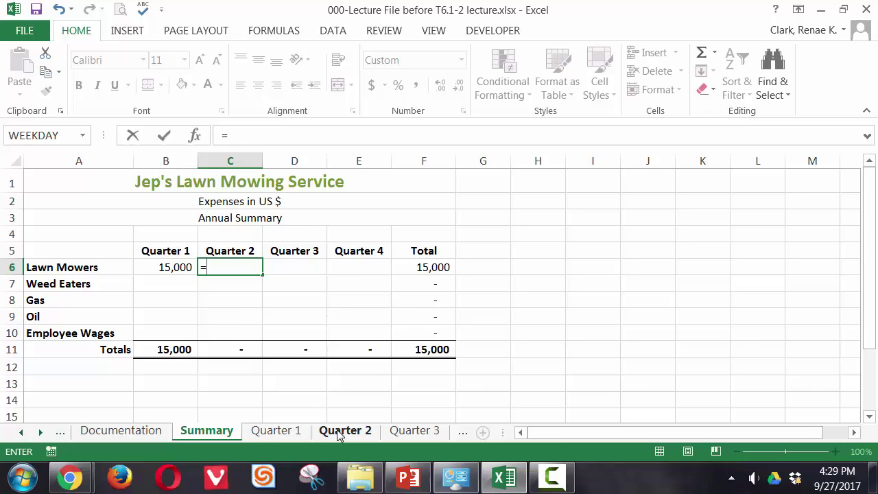
click(344, 435)
click(341, 269)
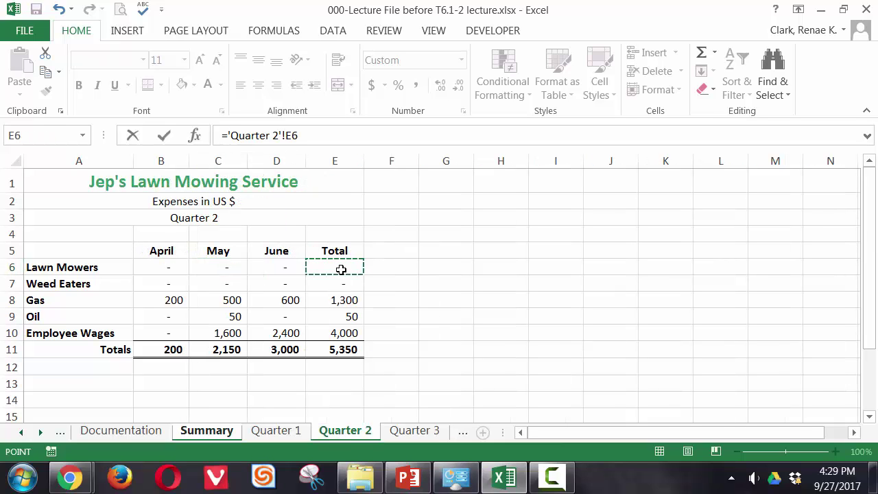
key(Return)
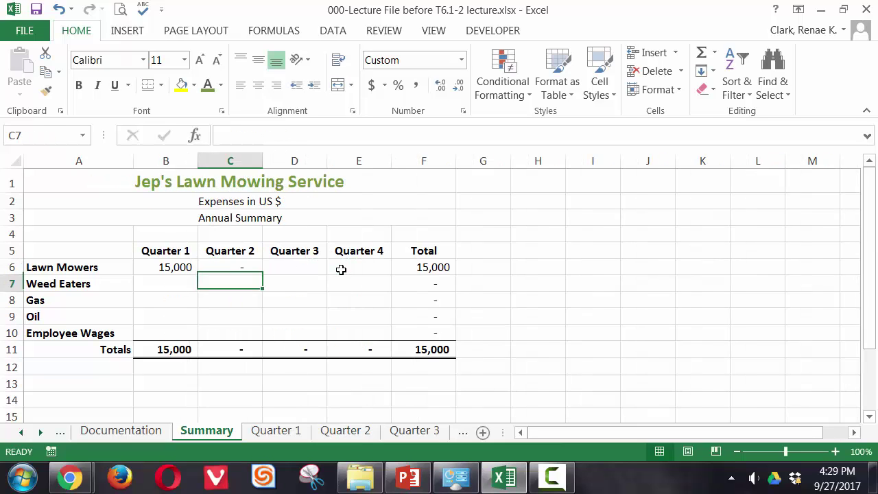
click(251, 268)
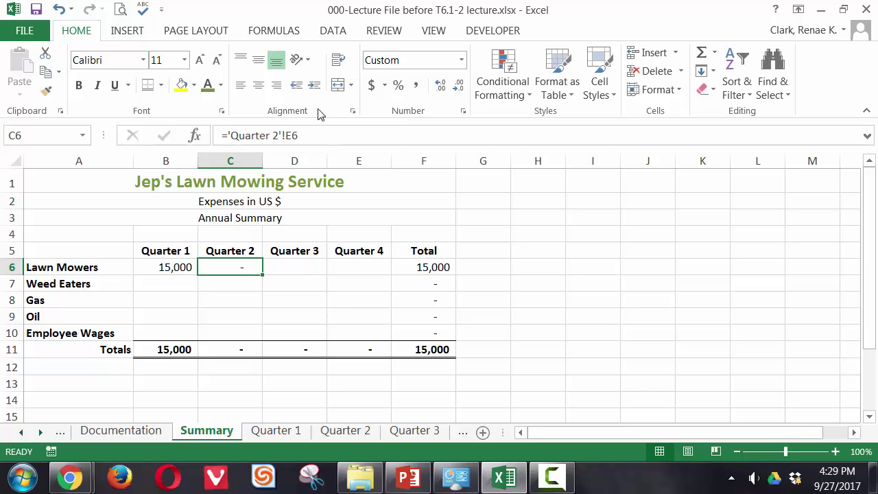
click(313, 135)
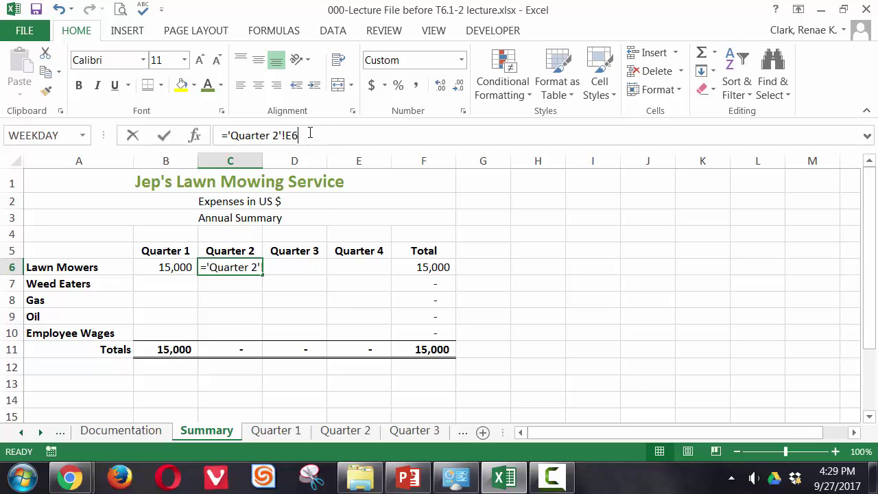
- Link D6 and E6 to E6 on the Quarter 3 and Quarter 4 sheets
click(292, 266)
text(=)
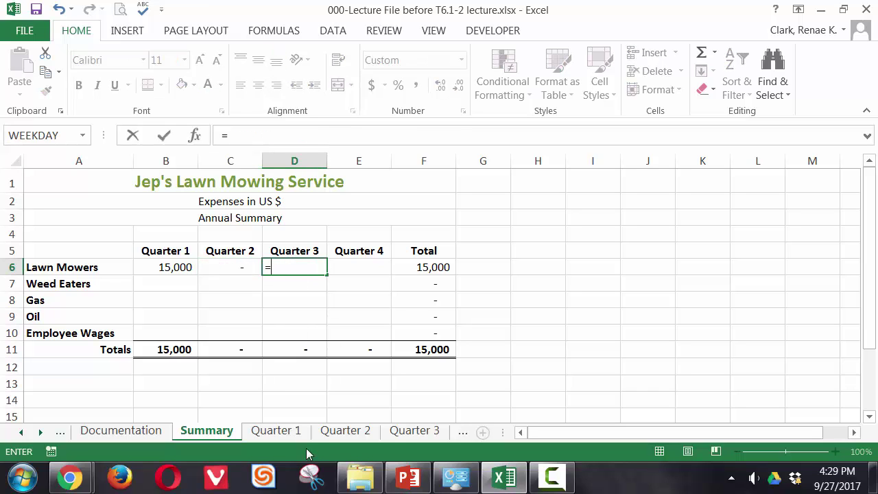
click(415, 431)
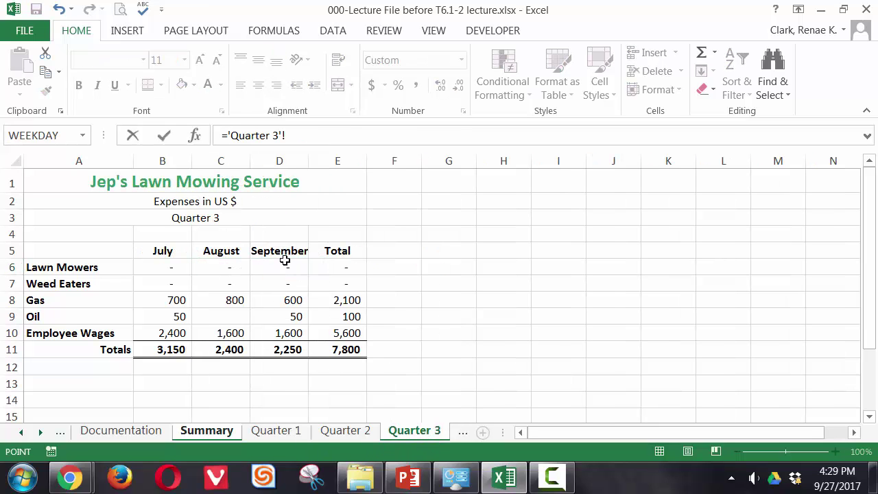
click(341, 266)
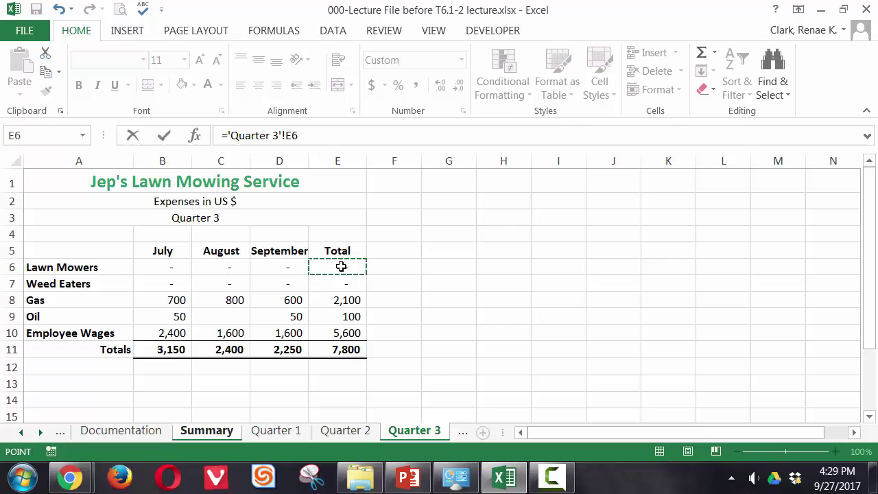
key(Return)
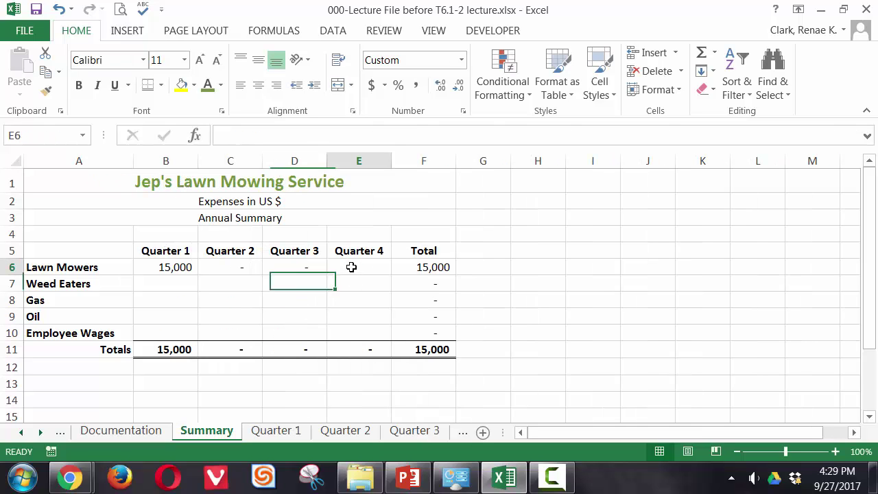
click(351, 267)
text(=)
click(463, 431)
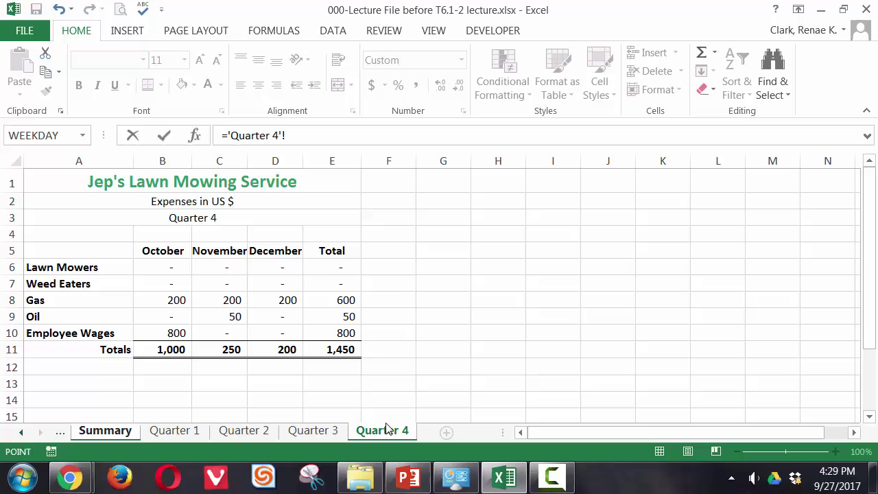
click(330, 269)
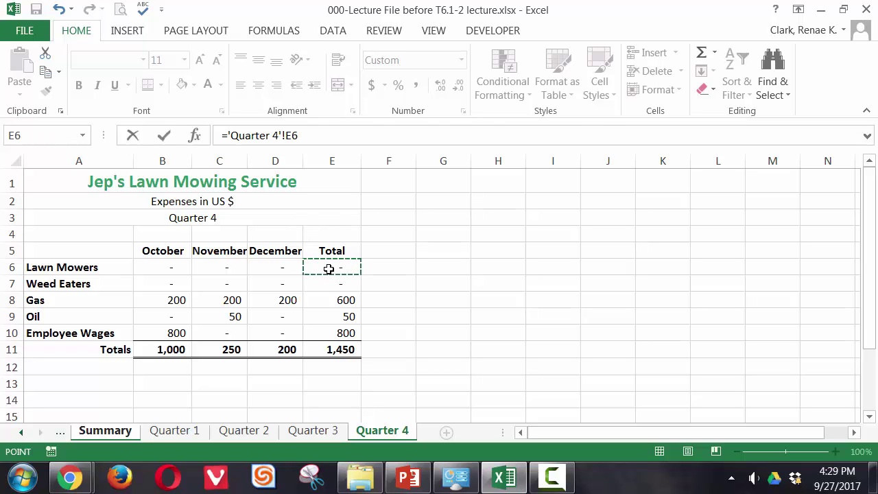
key(Return)
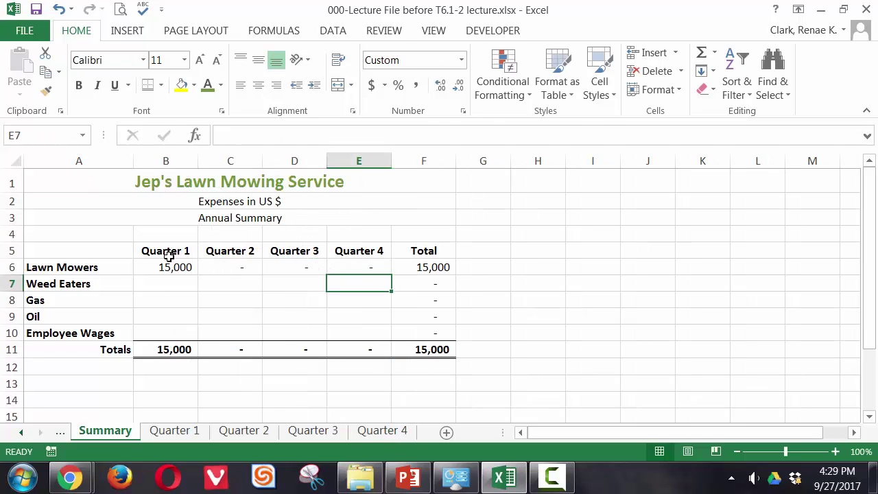
- Fill the quarter links from row 6 down to Employee Wages without formatting, totalling 31,750
drag(167, 267, 368, 269)
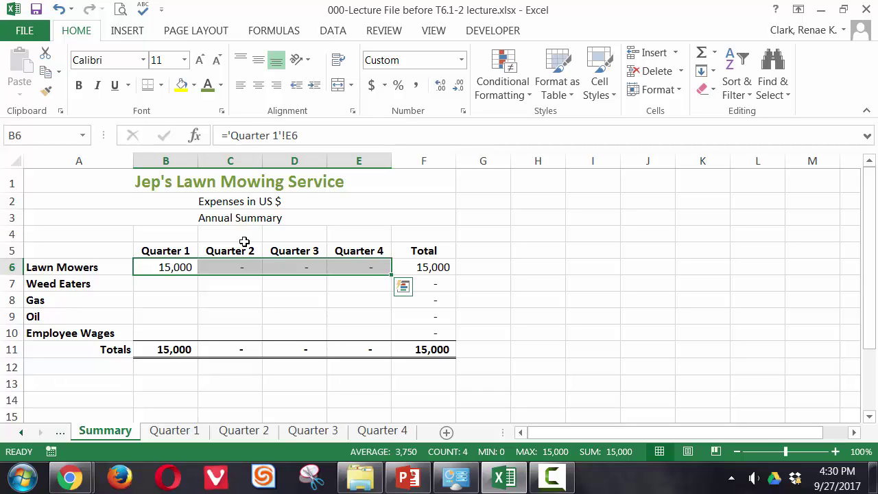
click(169, 269)
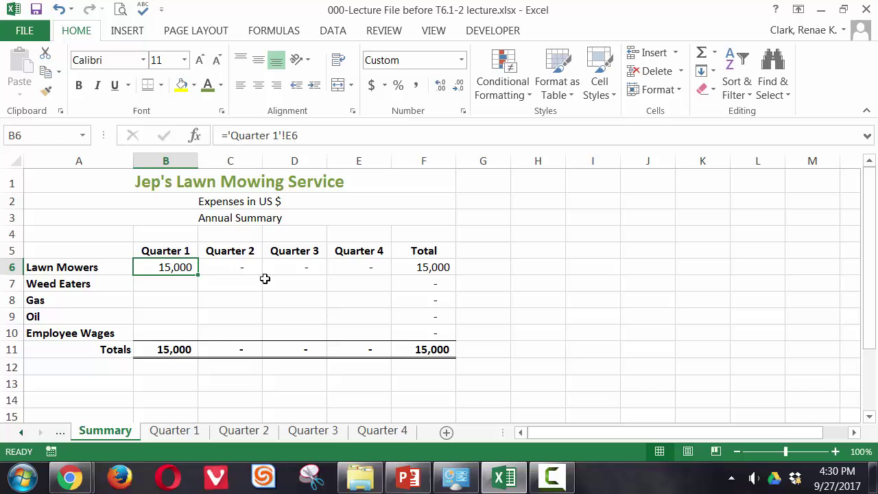
drag(171, 263, 394, 347)
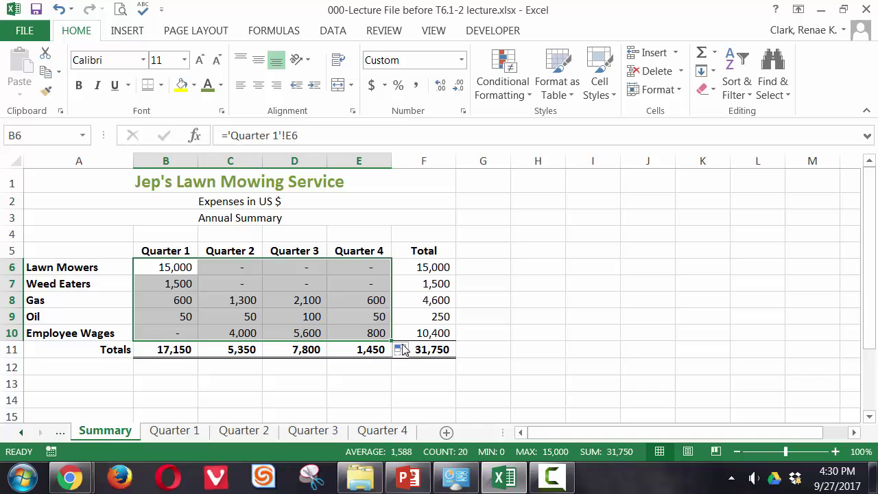
click(402, 350)
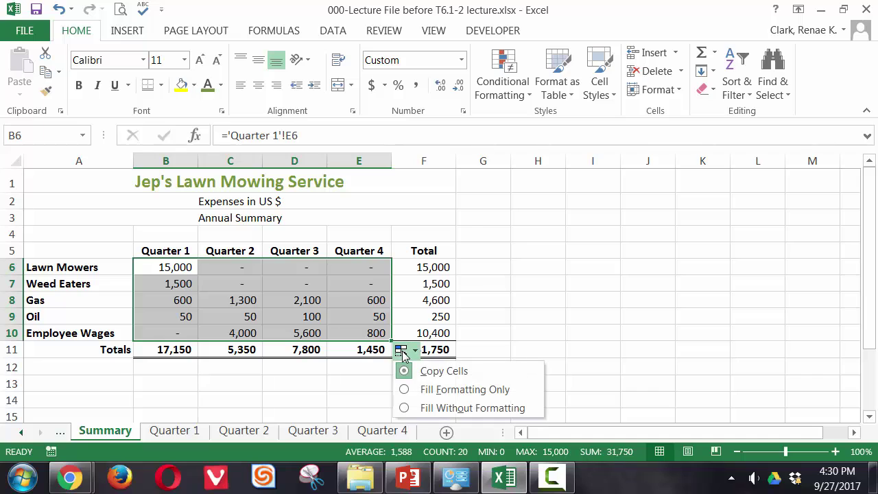
click(447, 408)
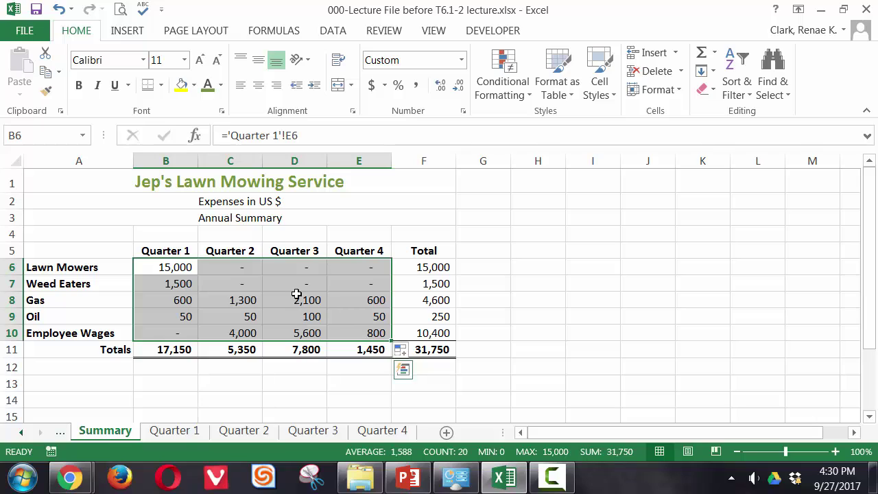
click(197, 436)
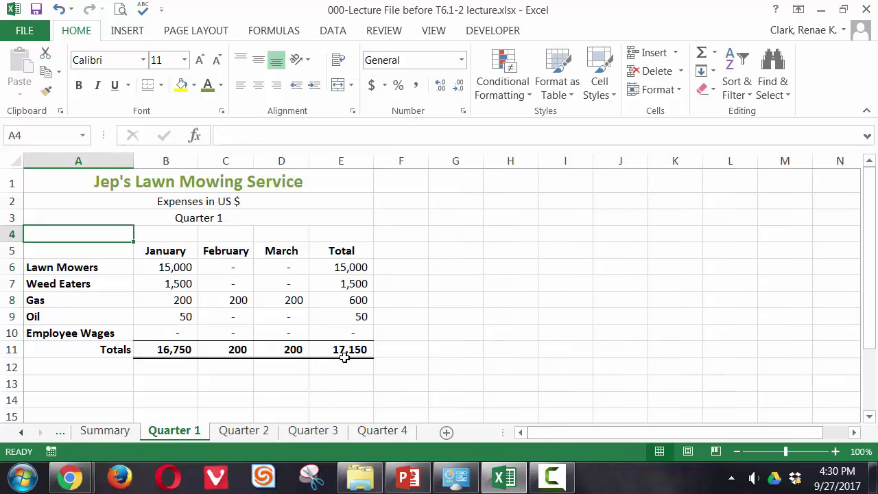
click(111, 433)
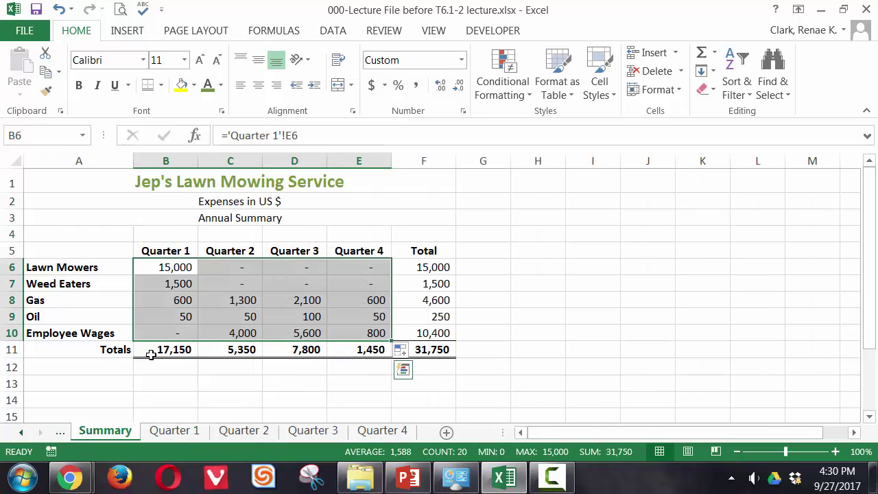
click(255, 439)
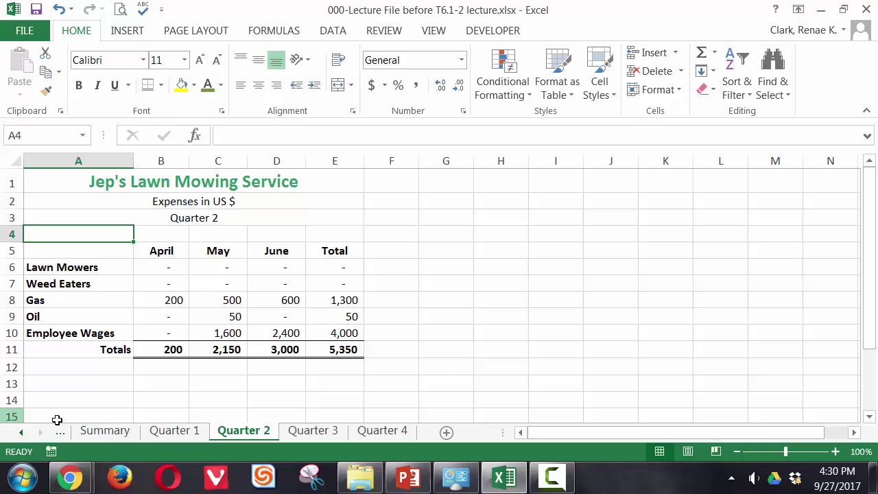
click(109, 435)
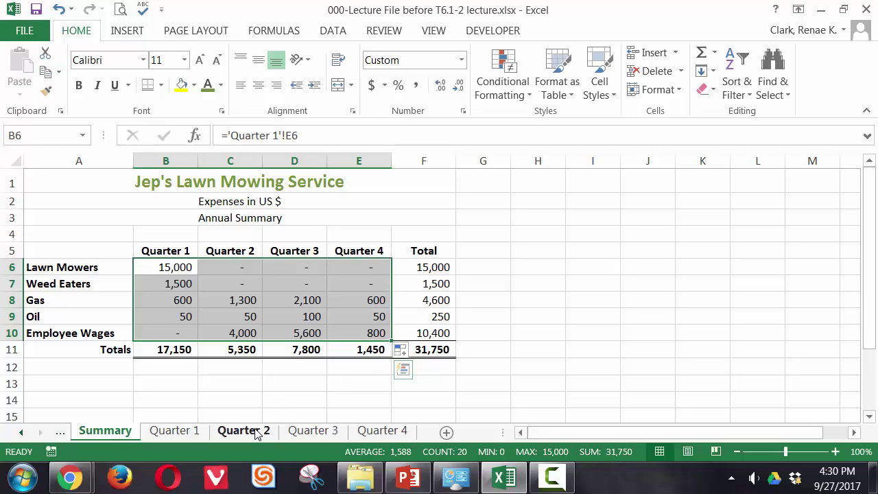
- Change Quarter 3's September Oil in D9 to 60, then check Summary D9 shows 110
click(306, 433)
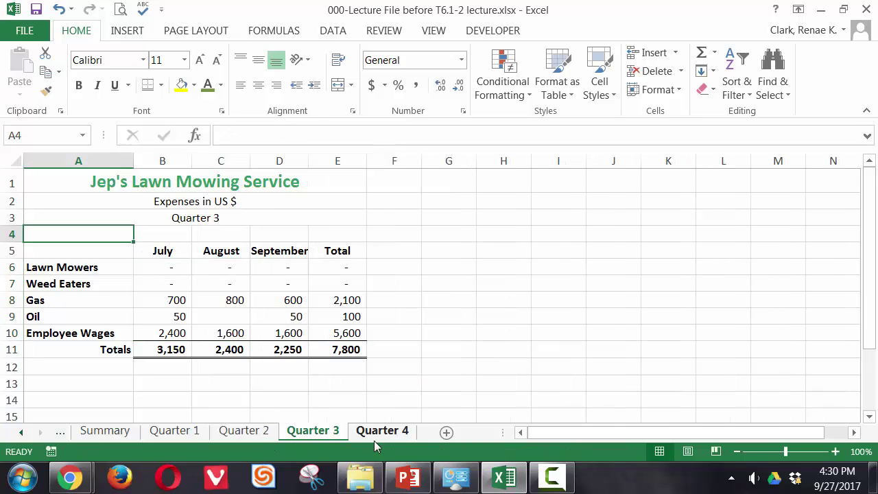
click(284, 317)
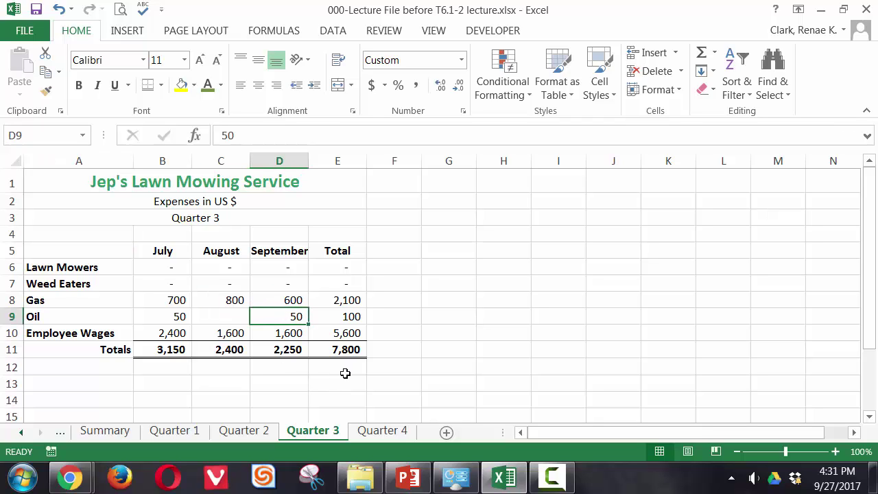
text(6)
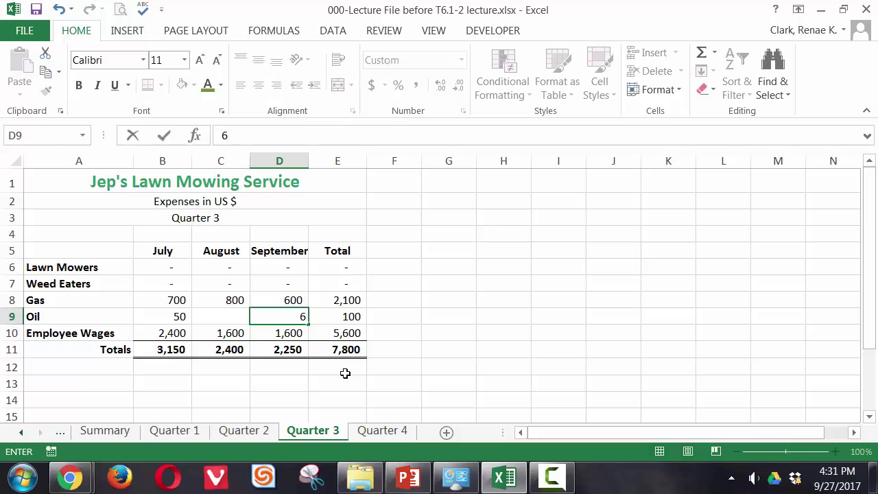
text(0)
key(Return)
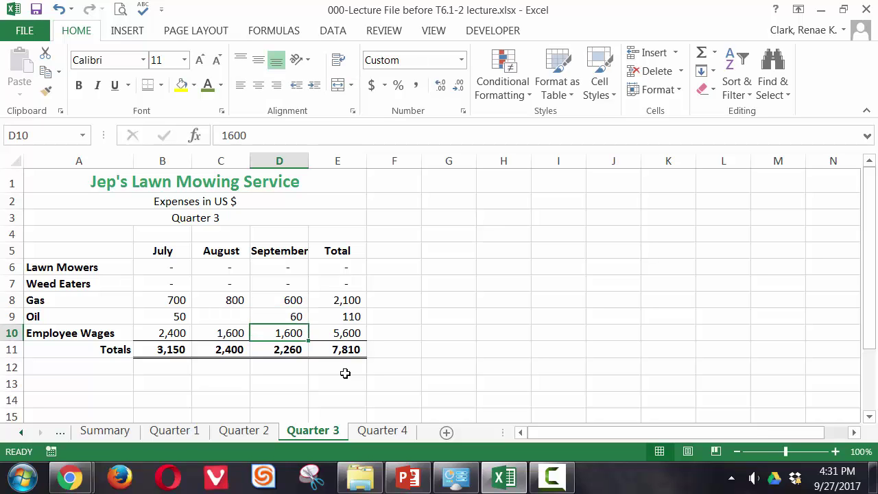
click(126, 432)
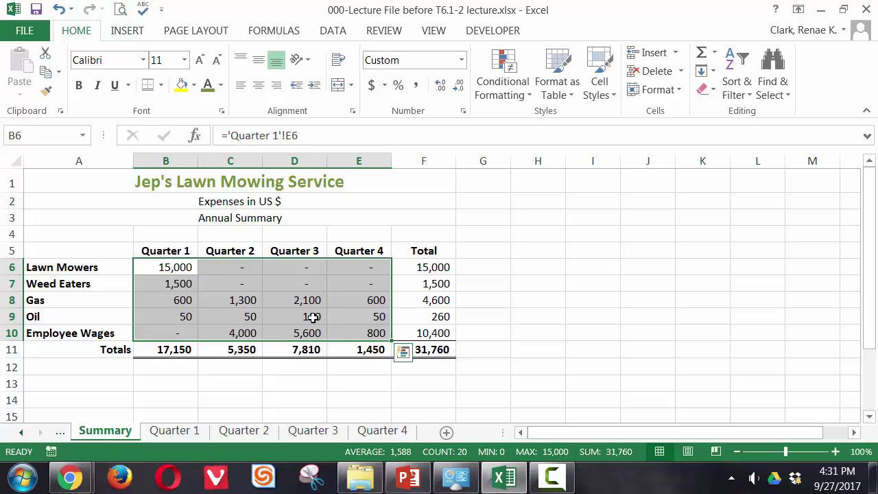
click(286, 312)
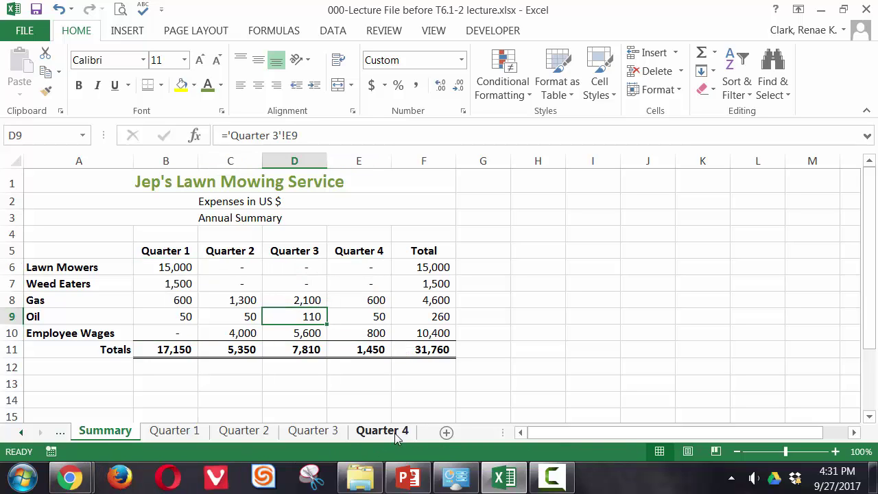
- Clear the Summary's F6:F10 expense totals and select F6
key(F10)
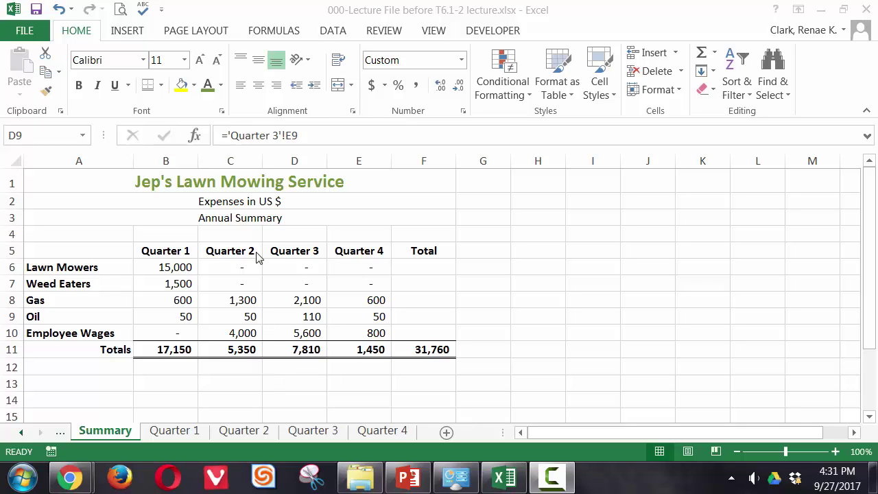
key(alt+Tab)
click(431, 271)
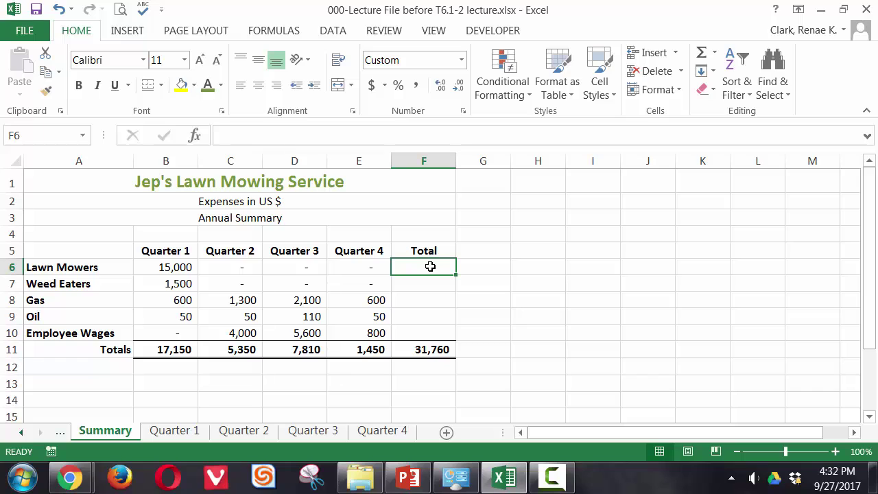
- Enter =SUM('Quarter 1:Quarter 4'!E6) in F6, giving a Lawn Mowers total of 15,000
text(=sum()
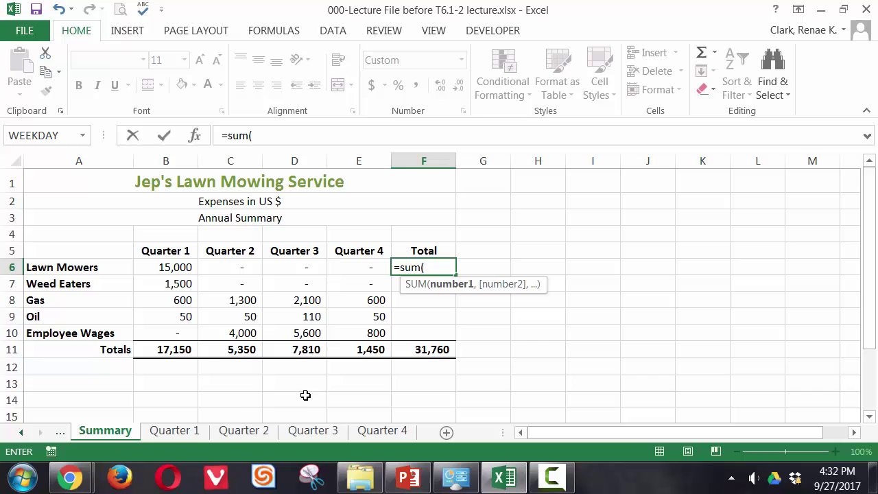
click(174, 431)
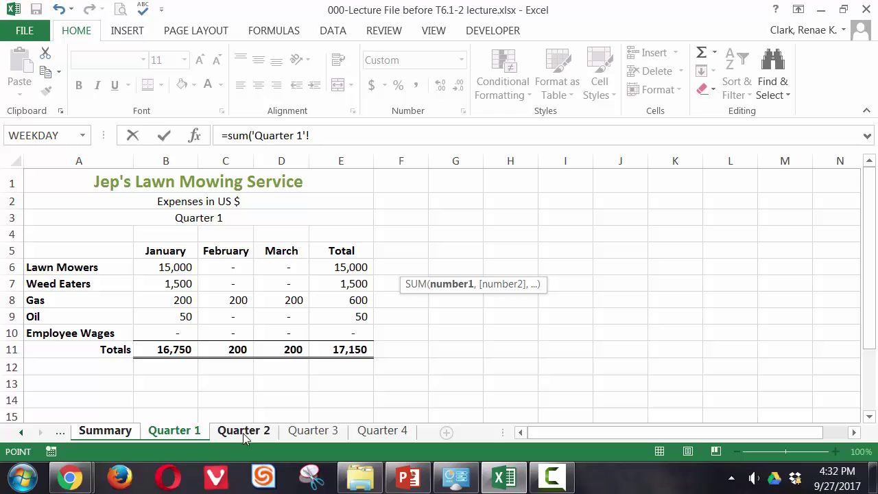
shift+click(382, 435)
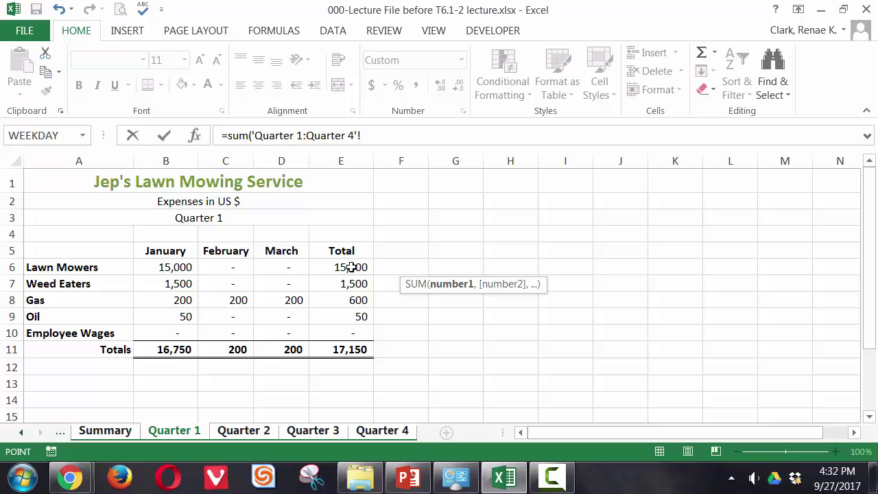
click(351, 267)
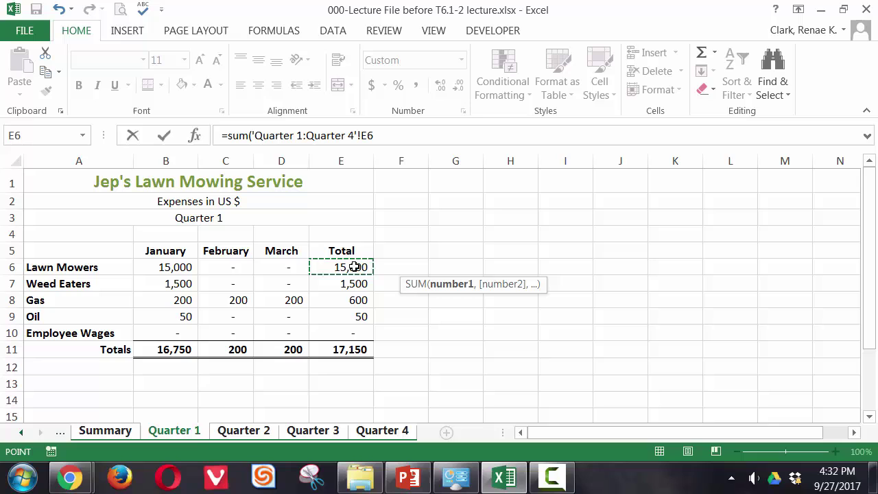
click(163, 138)
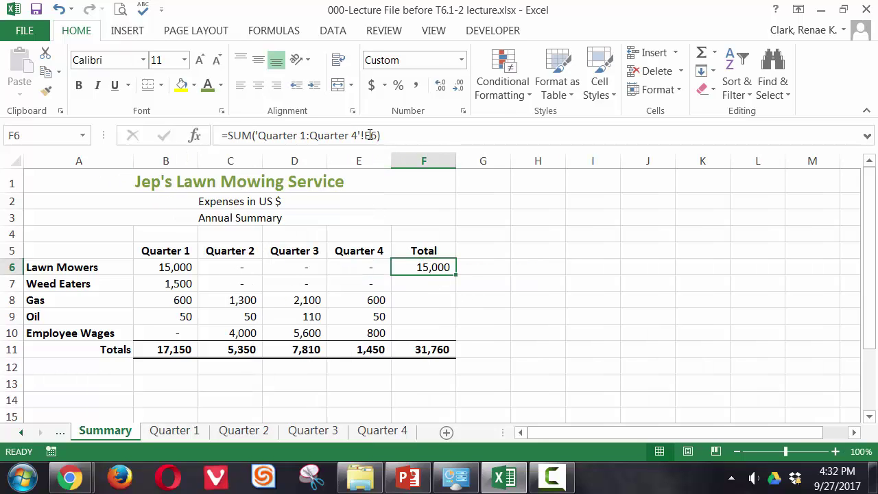
- Review the Quarter 1:Quarter 4 sheet range in F6's 3D SUM formula, leaving it unchanged
double_click(441, 269)
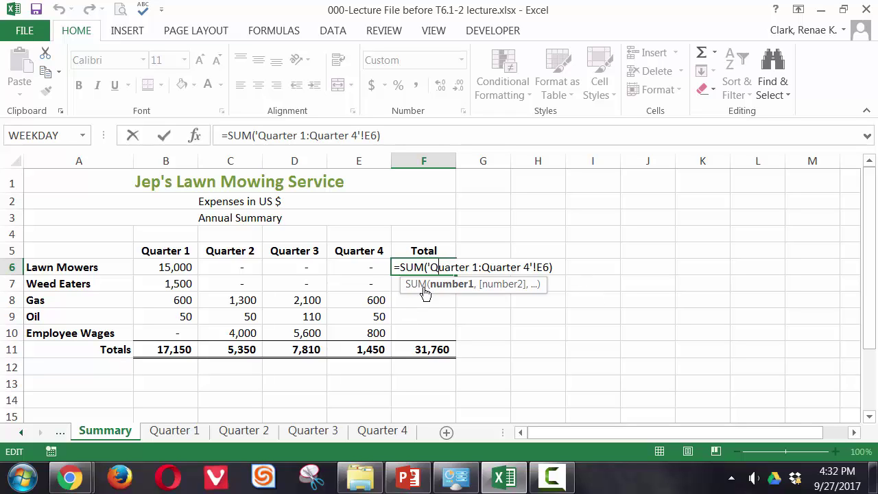
drag(430, 267, 528, 271)
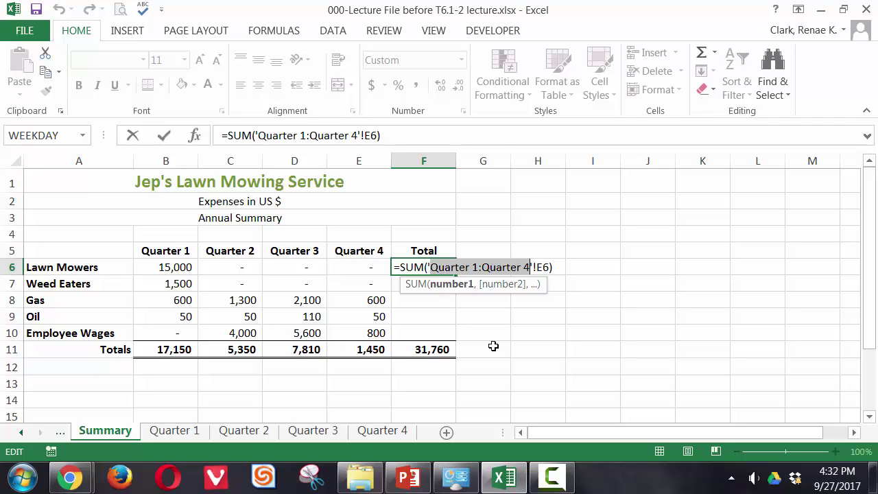
click(542, 268)
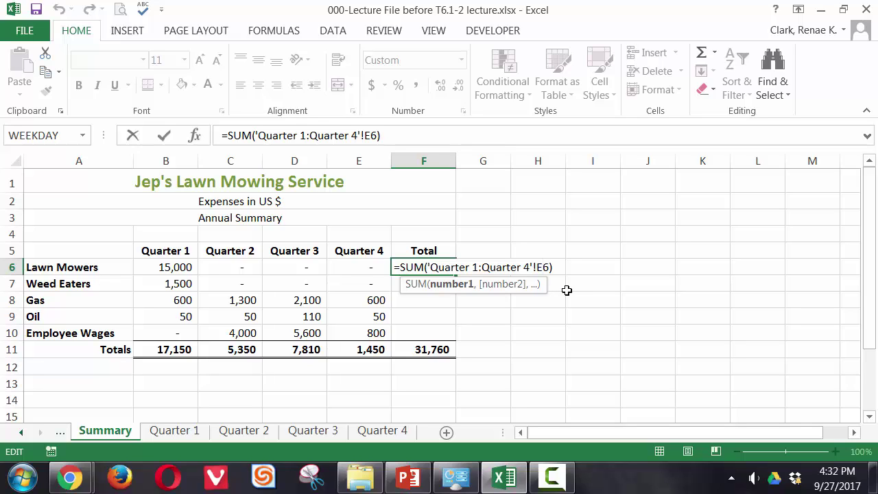
key(ctrl+Return)
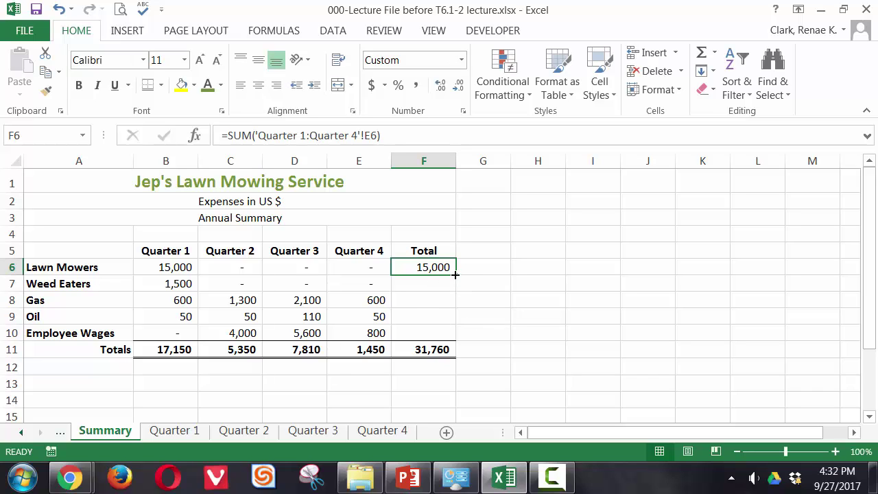
- Fill the 3D SUM down to F10 without formatting, giving 1,500, 4,600, 260 and 10,400
drag(455, 274, 464, 341)
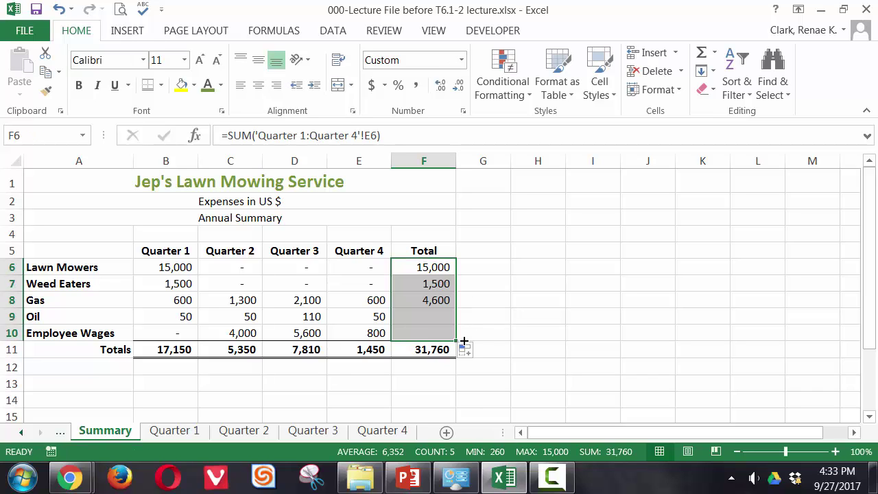
click(466, 350)
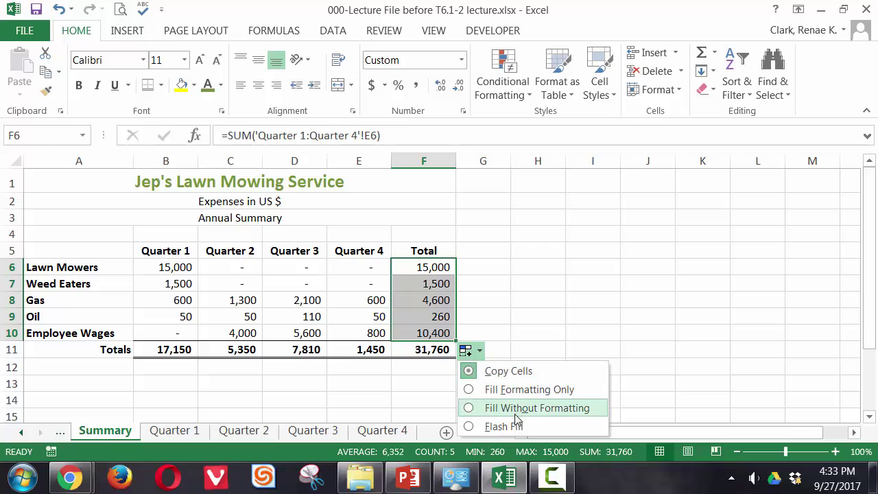
click(516, 409)
click(503, 332)
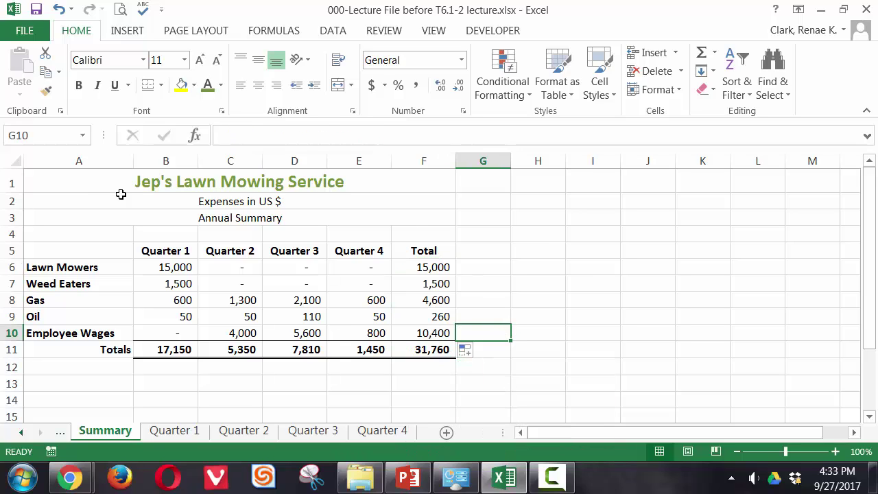
click(59, 182)
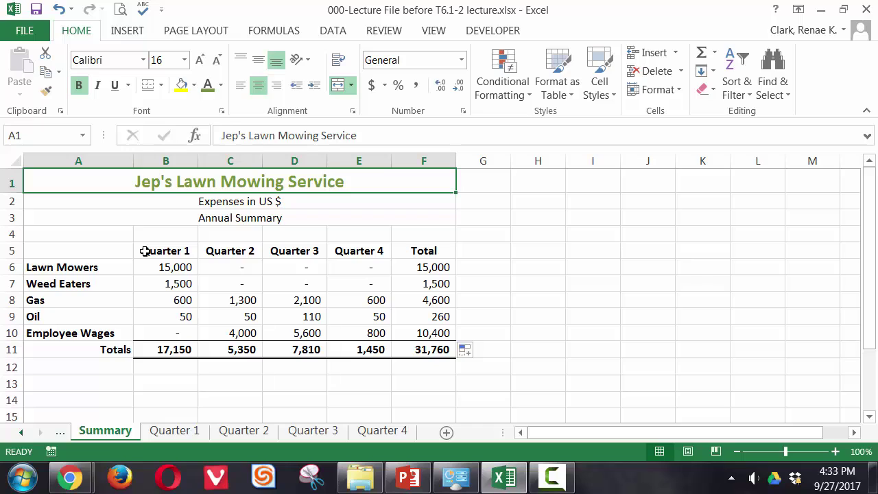
click(164, 281)
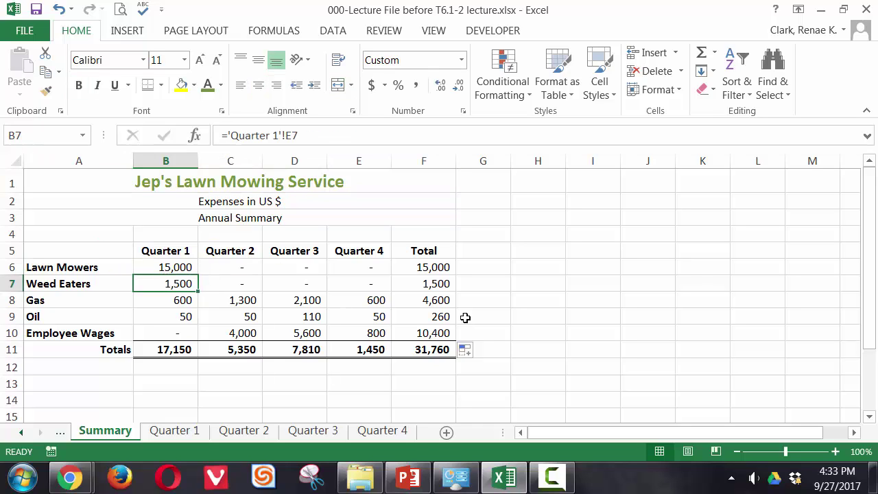
click(427, 267)
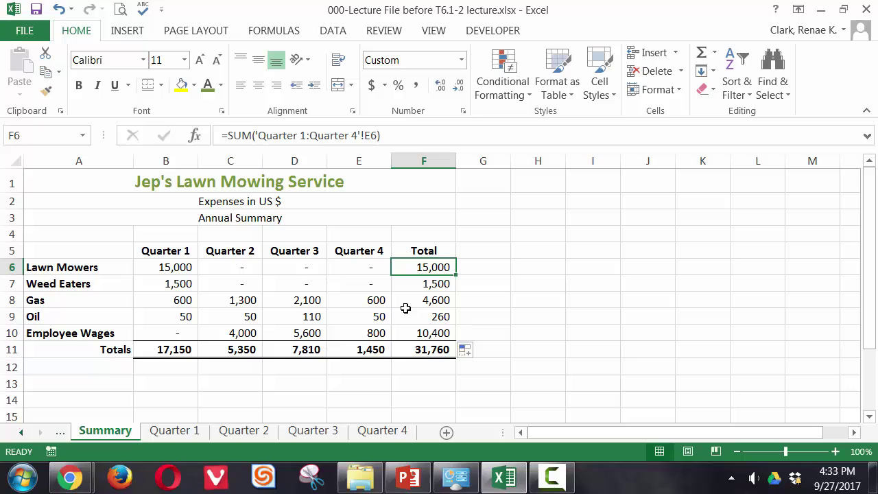